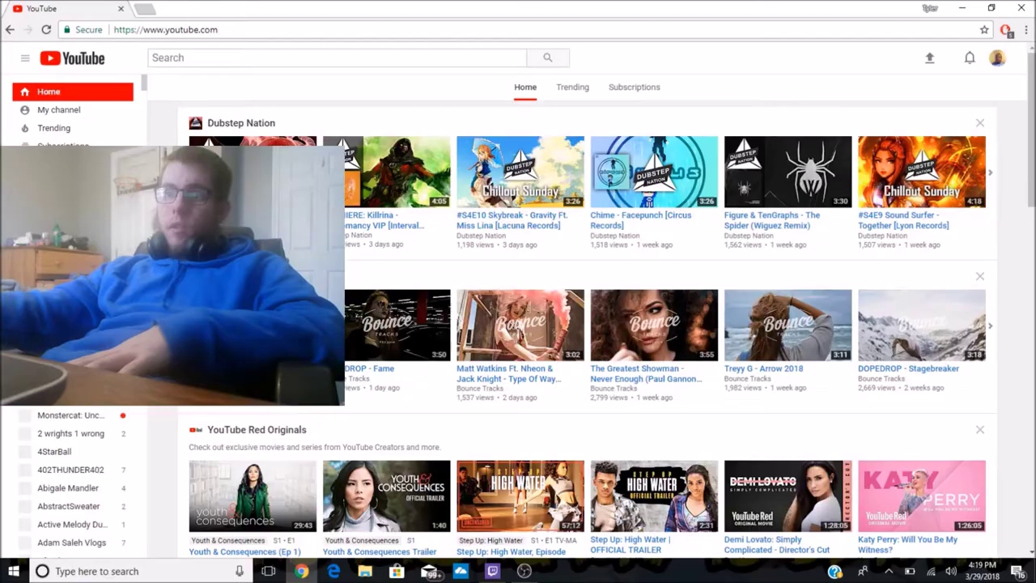
Open the Hip hop/Rap playlist from the library section of YouTube's sidebar
scroll(73, 486, up, 5)
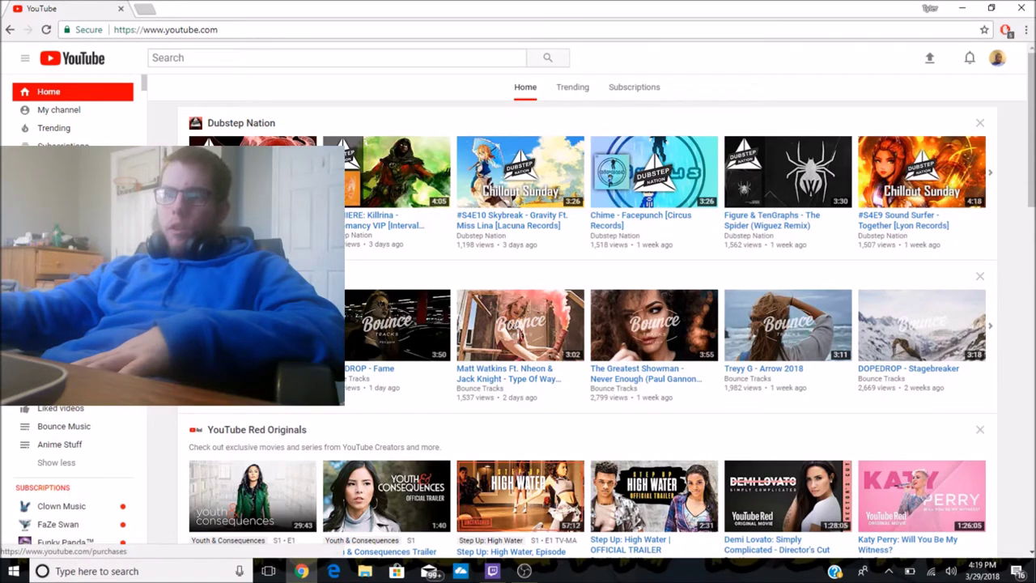
click(61, 390)
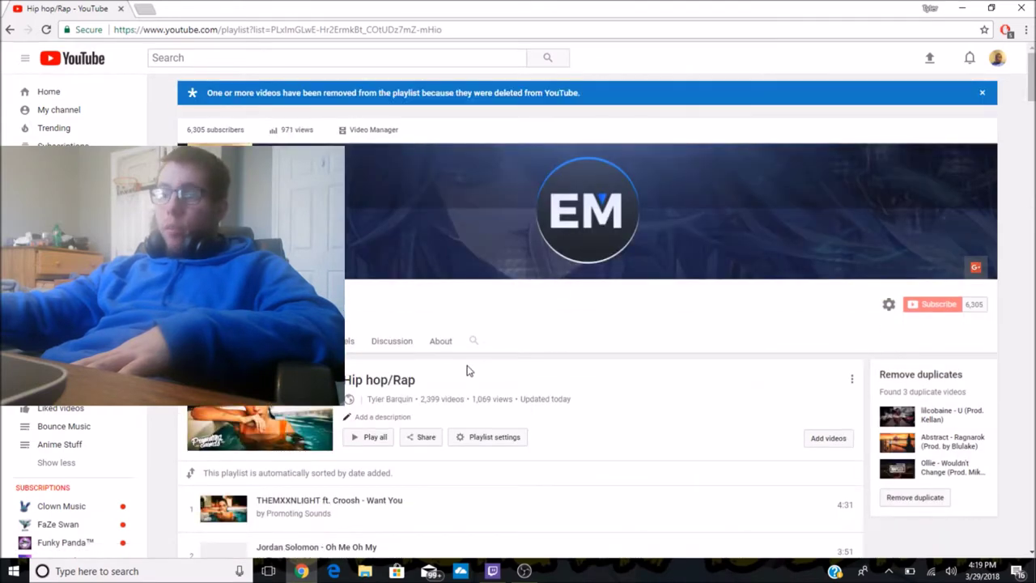
Play all of Hip hop/Rap, starting with THEMXXNLIGHT ft. Croosh - Want You
mouse_move(259, 427)
click(242, 388)
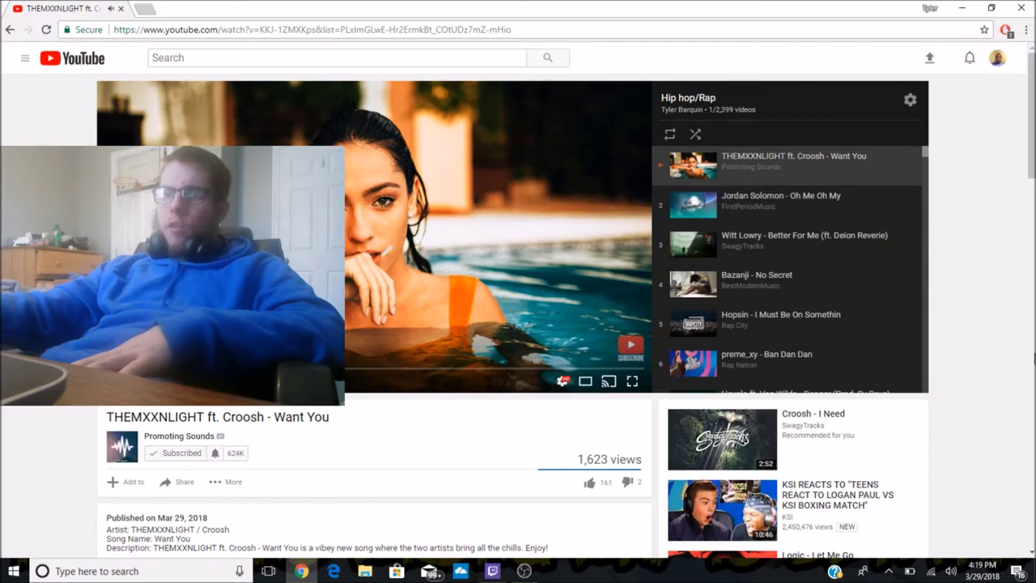
Like the Want You video and expand its full description showing the social links
click(590, 484)
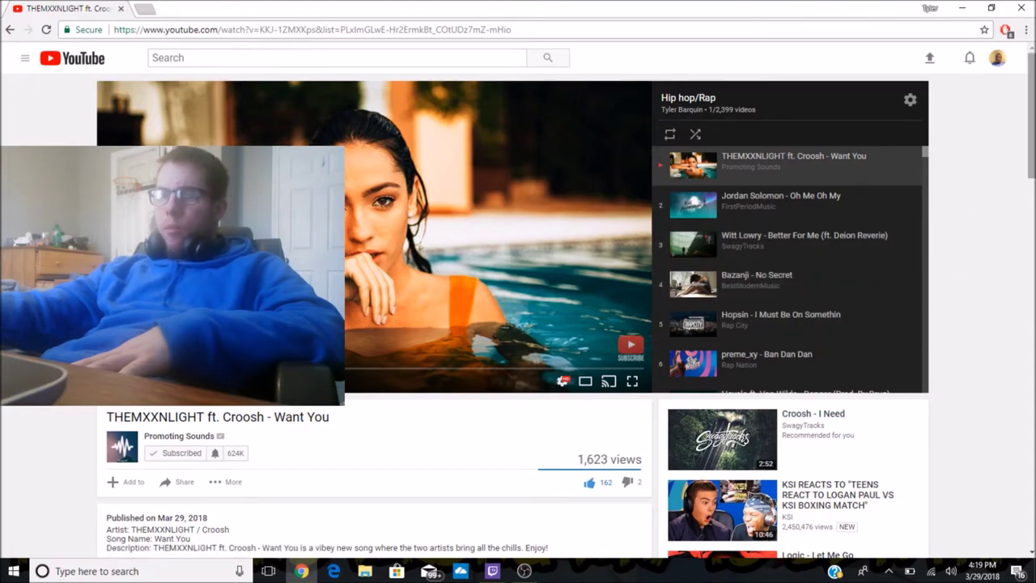
scroll(1028, 162, down, 1)
scroll(538, 344, down, 4)
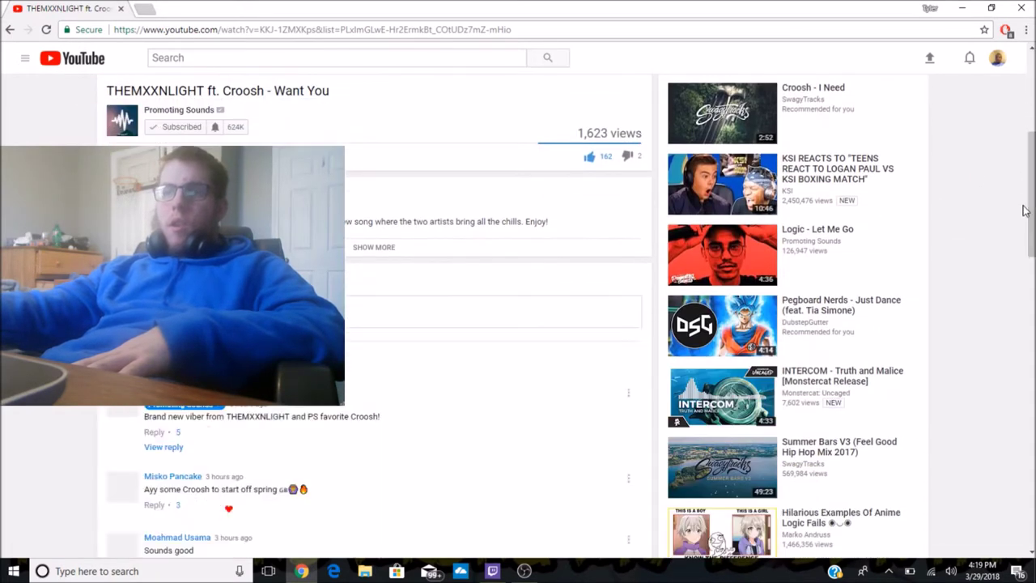
click(394, 249)
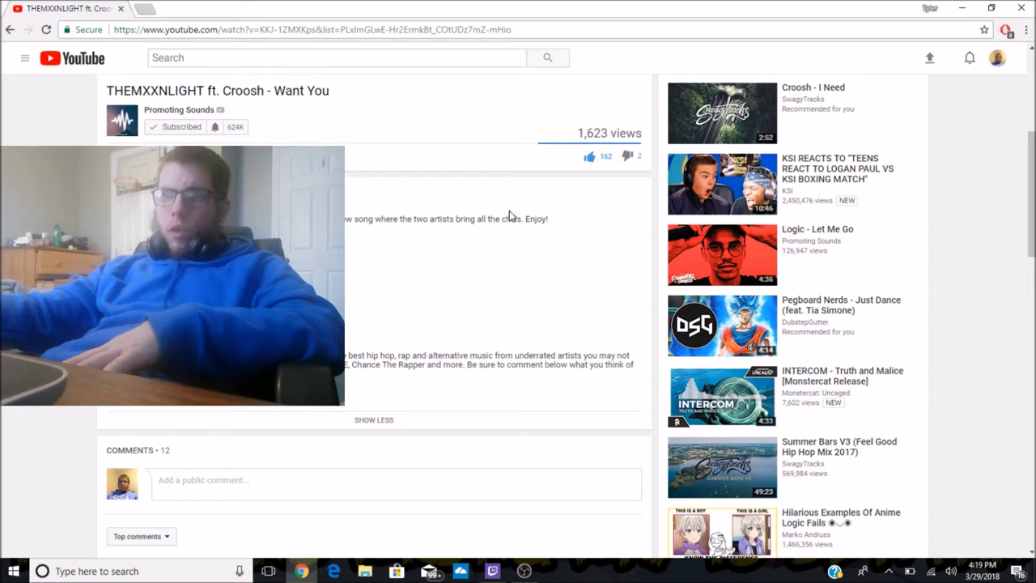
scroll(1011, 226, up, 2)
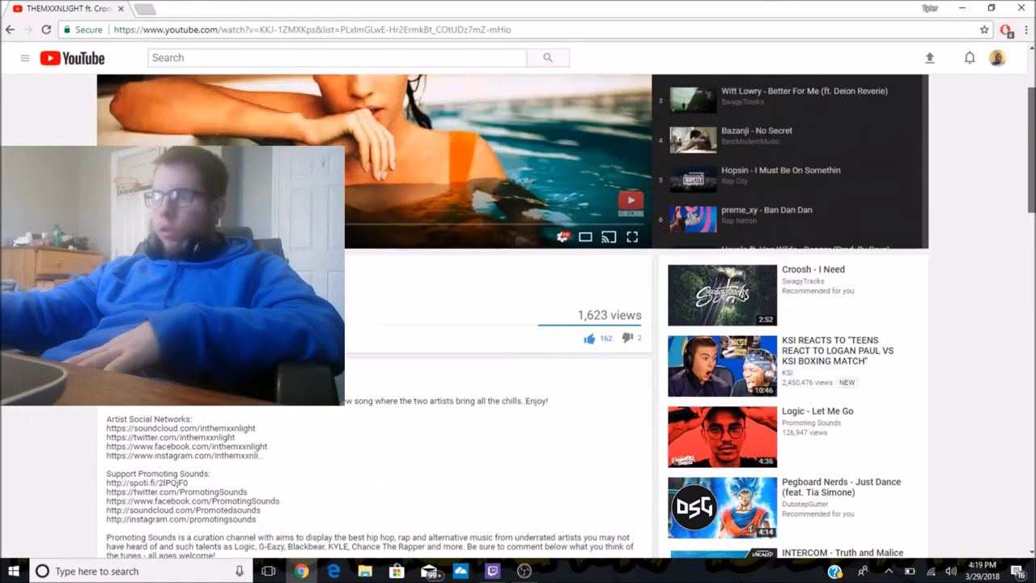
scroll(565, 318, up, 2)
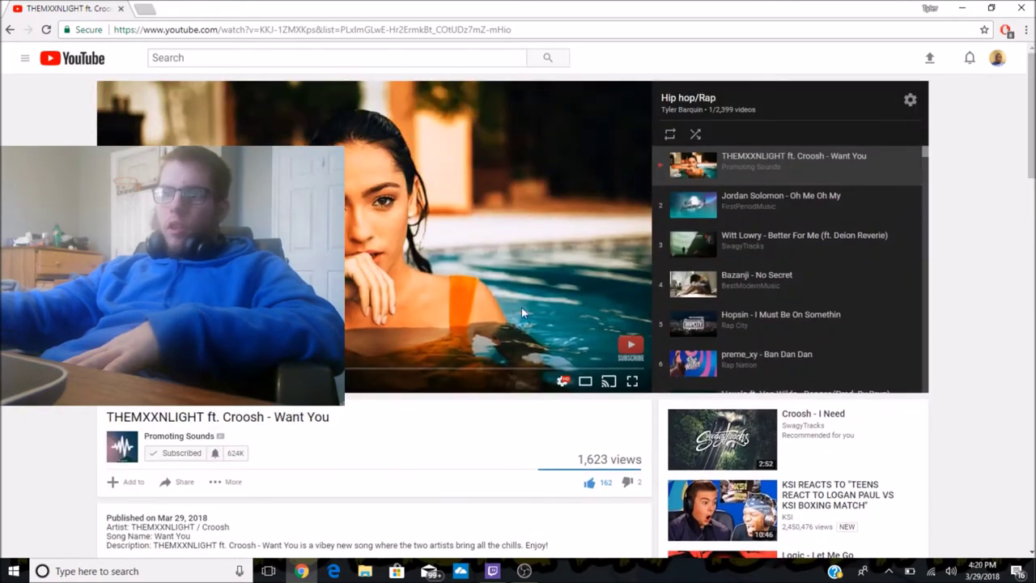
In a new tab, go to Google and search for 'youtube to mp3'
click(145, 8)
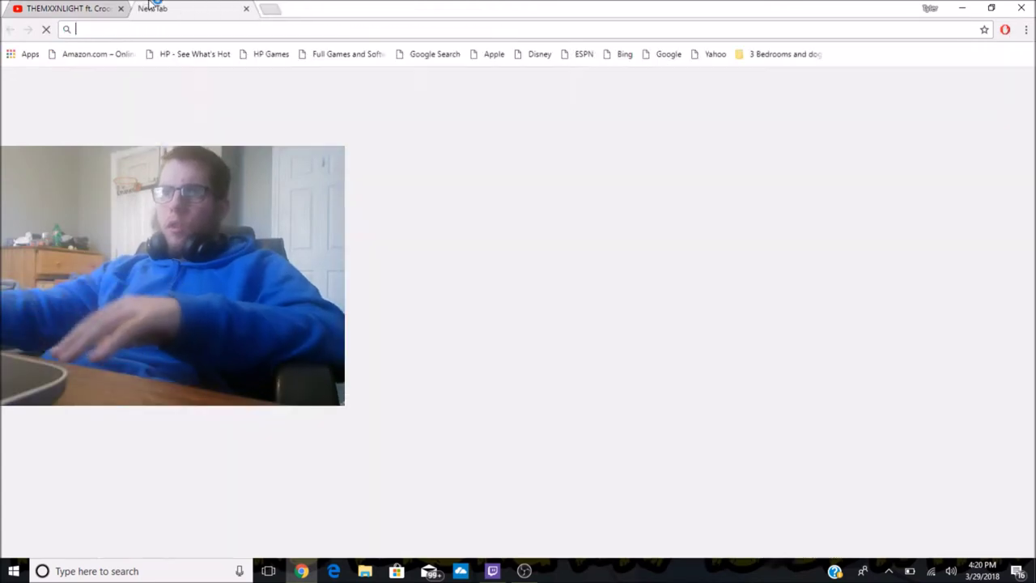
text(g)
key(Return)
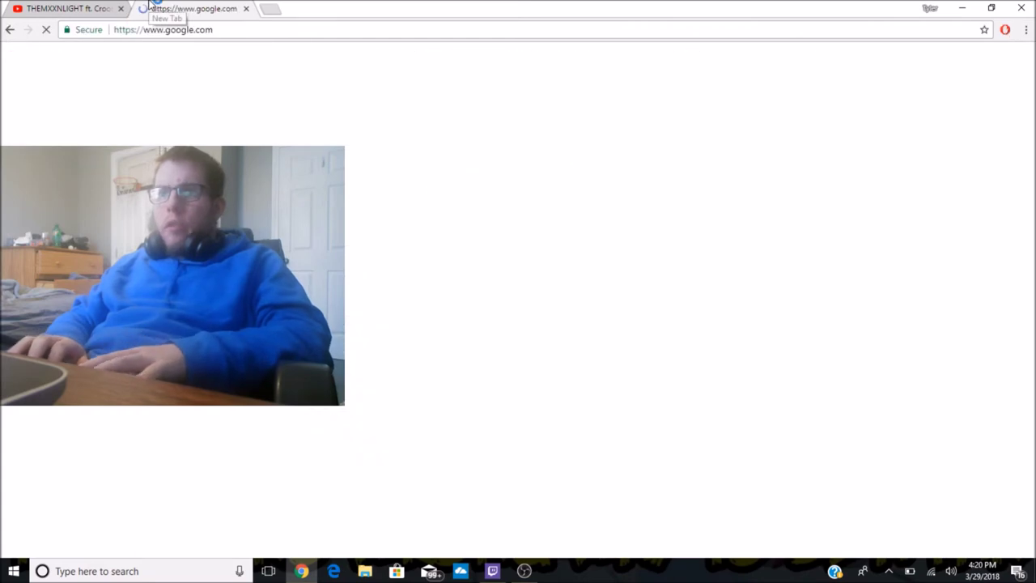
text(yo)
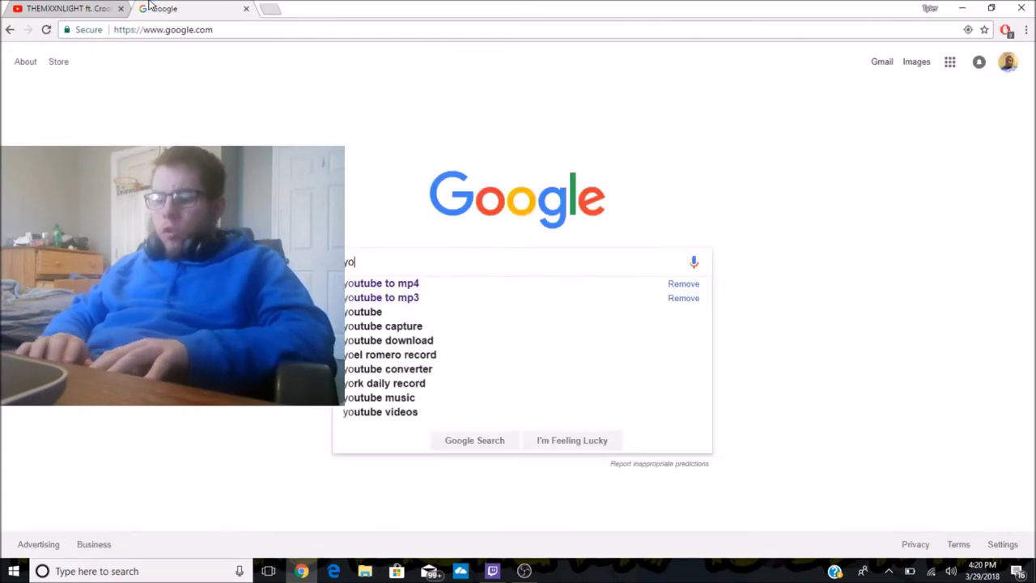
text(utubbe )
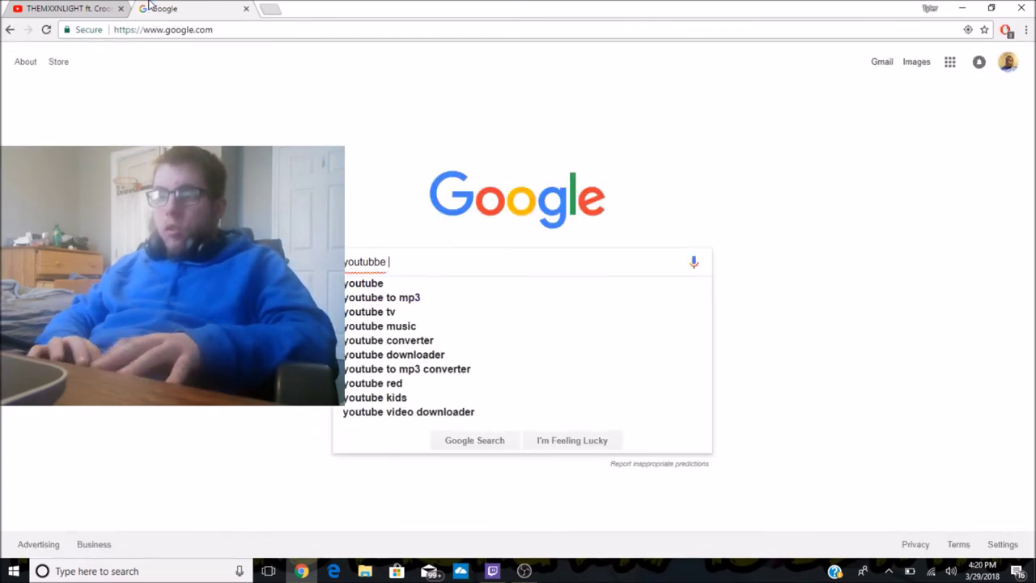
text(to mp)
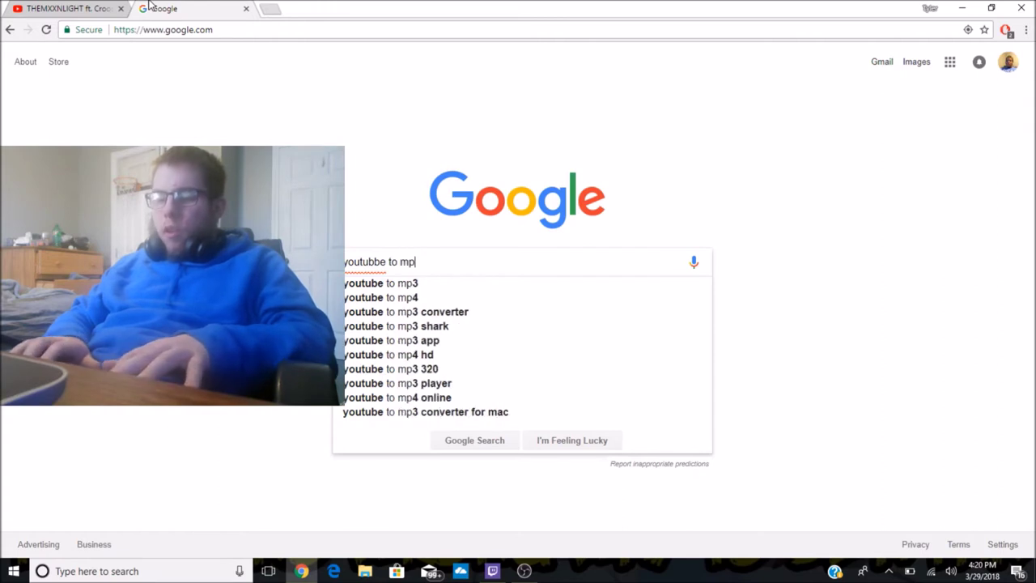
text(3)
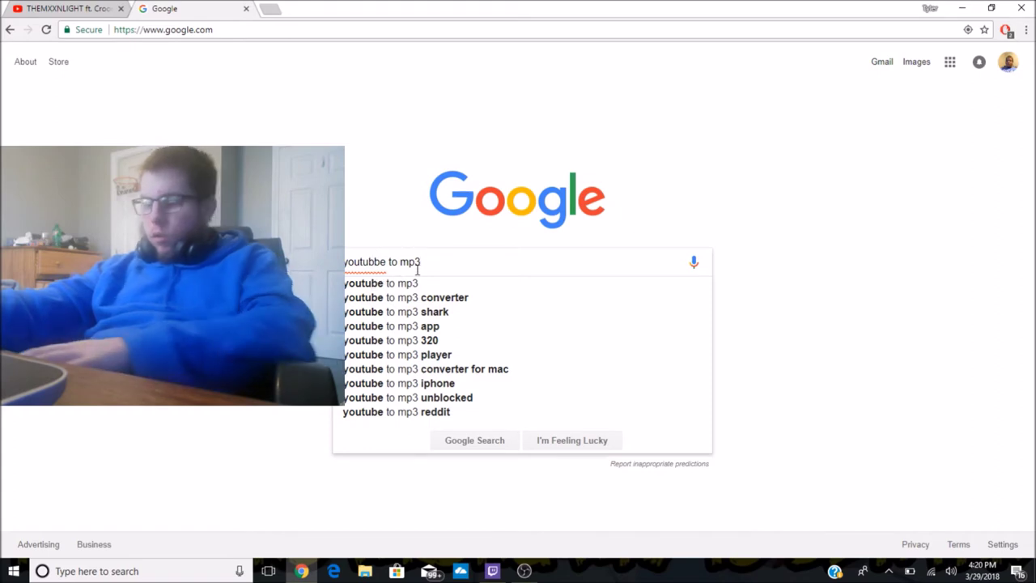
key(BackSpace)
key(Return)
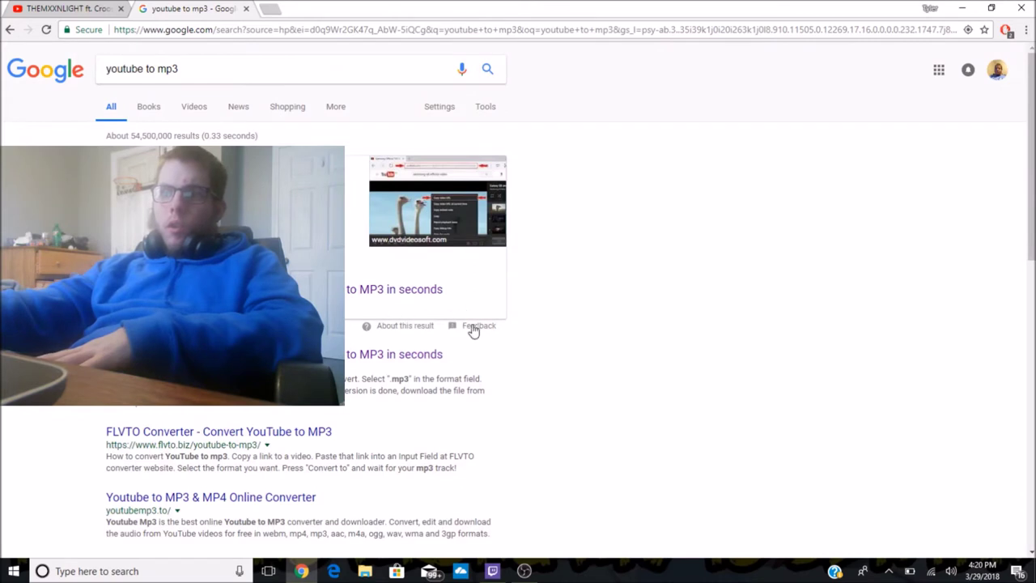
Open the onlinevideoconverter.com result, then resume the Want You video in its tab
click(363, 357)
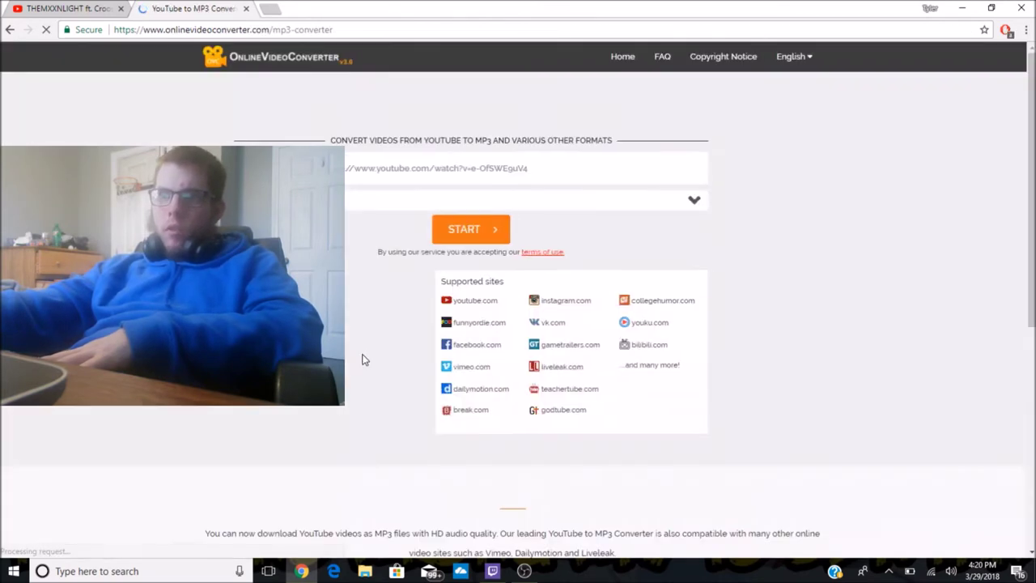
click(56, 9)
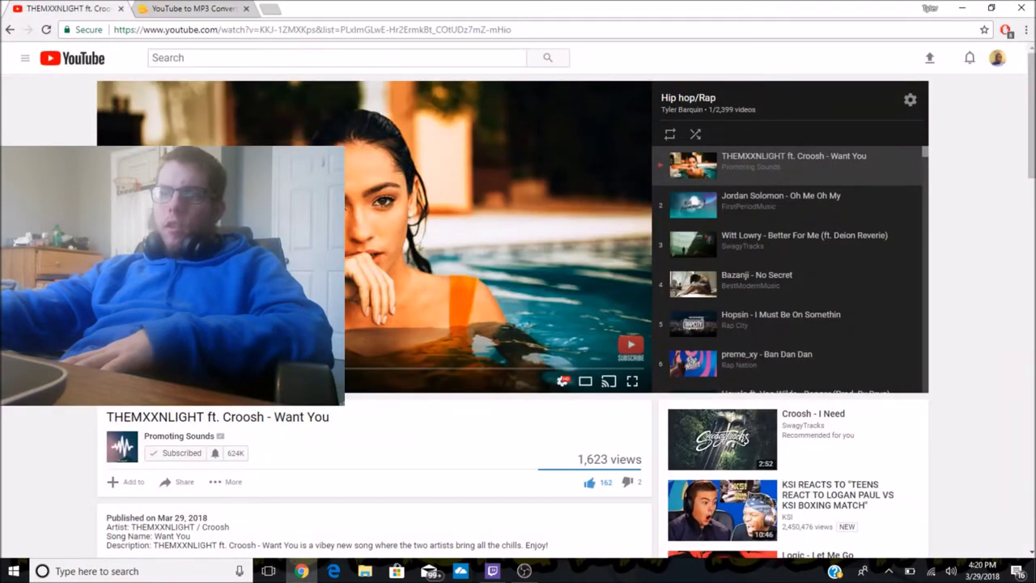
key(space)
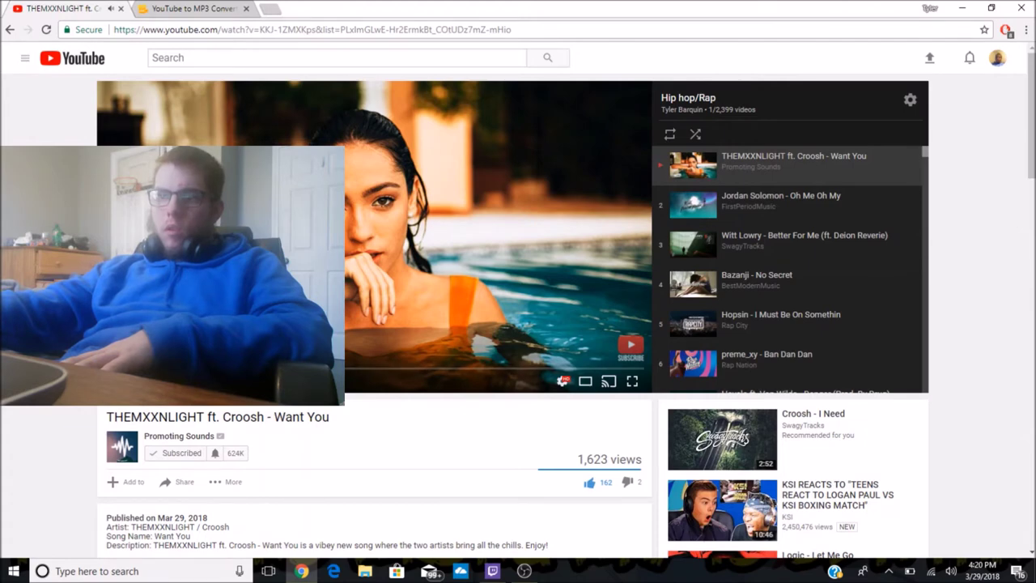
Copy the Want You video's URL from the YouTube address bar
click(178, 6)
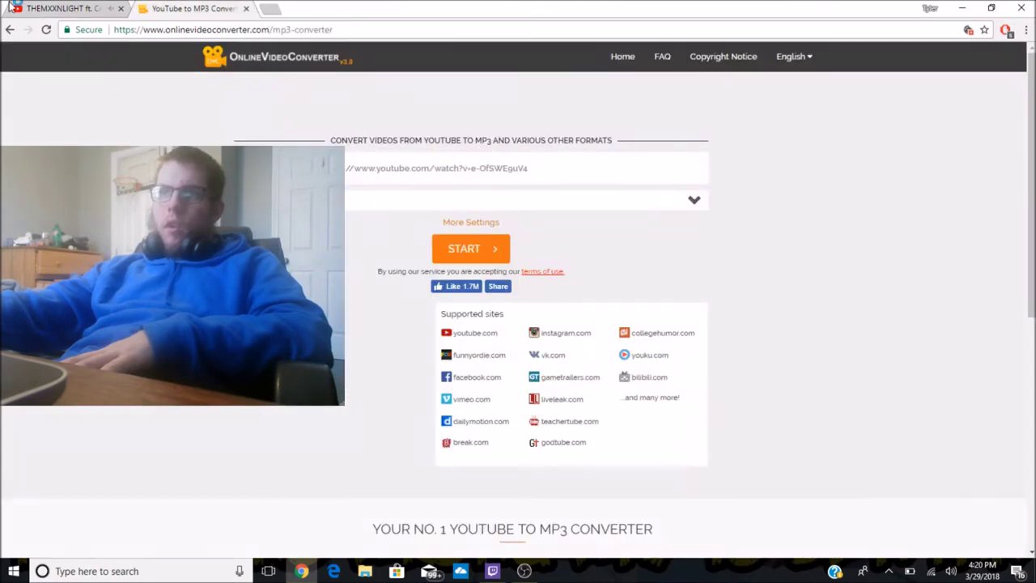
click(96, 9)
click(173, 29)
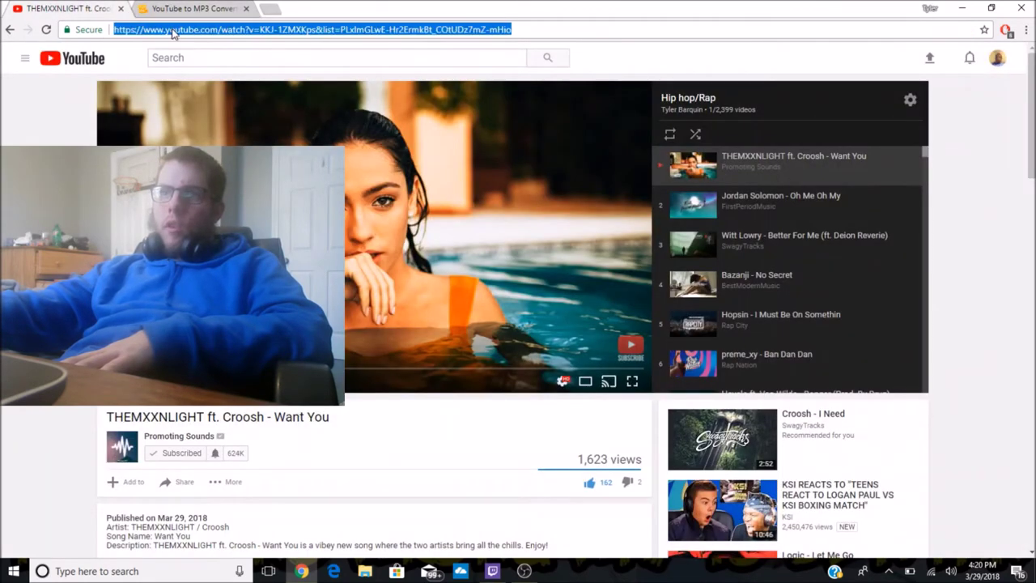
right_click(173, 32)
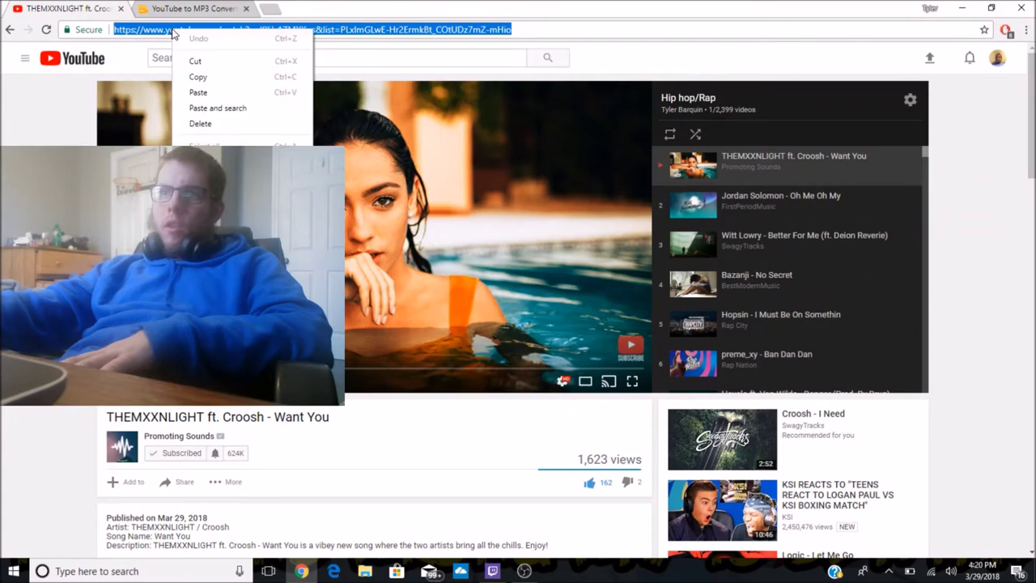
click(197, 76)
Paste the URL over the sample link in the converter and start the conversion
click(199, 11)
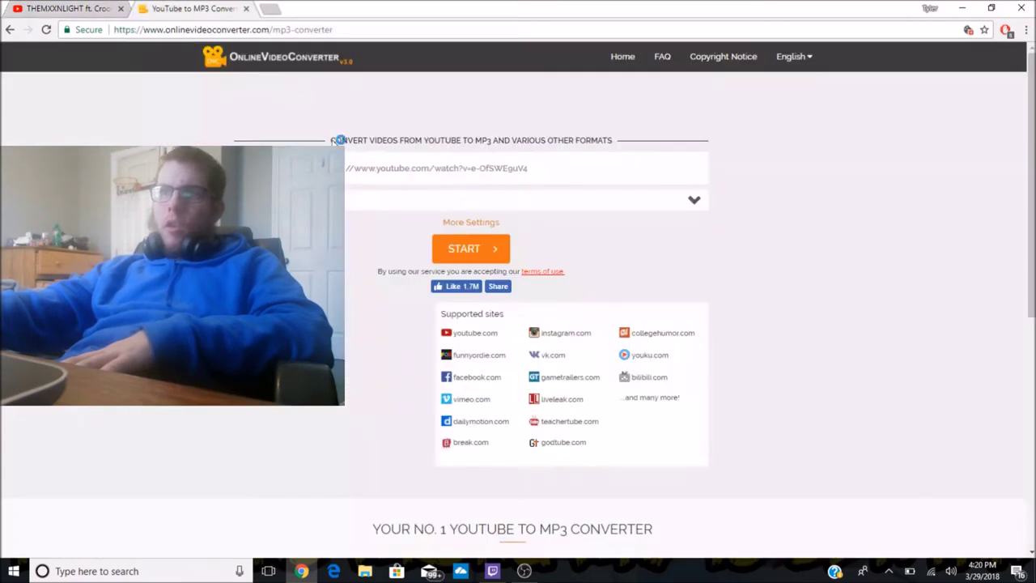
click(349, 168)
right_click(349, 166)
click(385, 234)
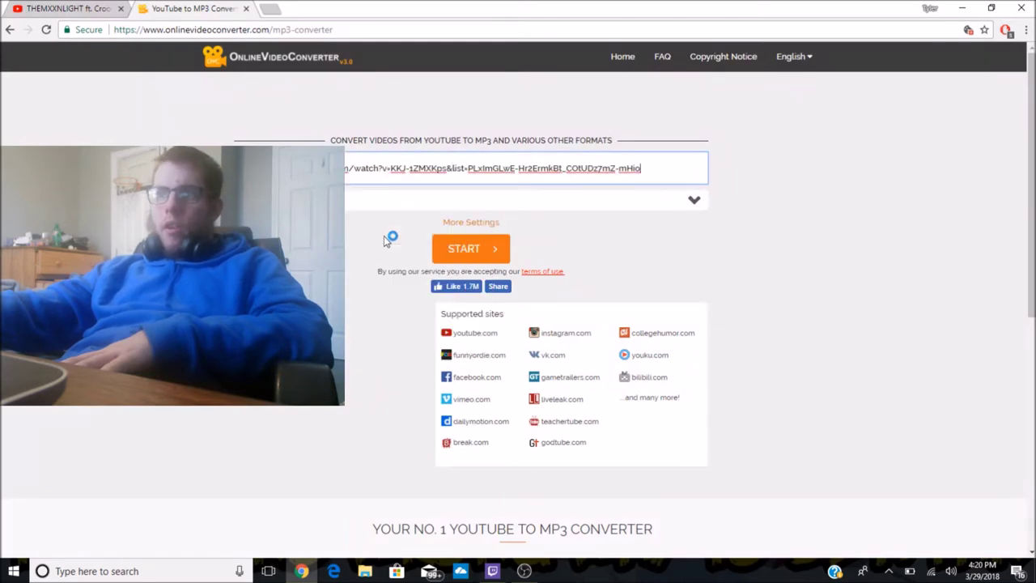
click(463, 247)
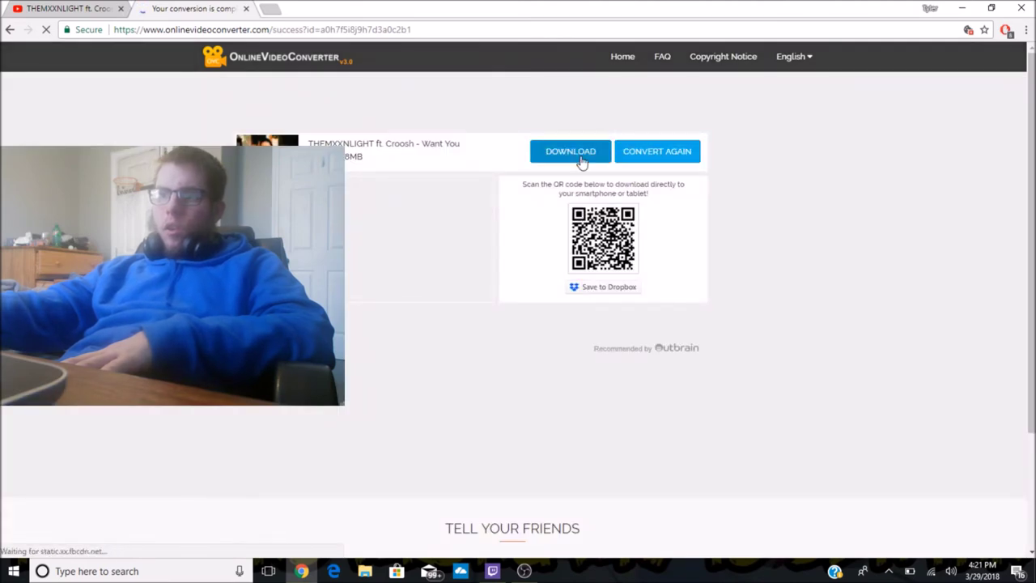
Download the Want You MP3 past the fake Flash ad and open it in iTunes
click(581, 161)
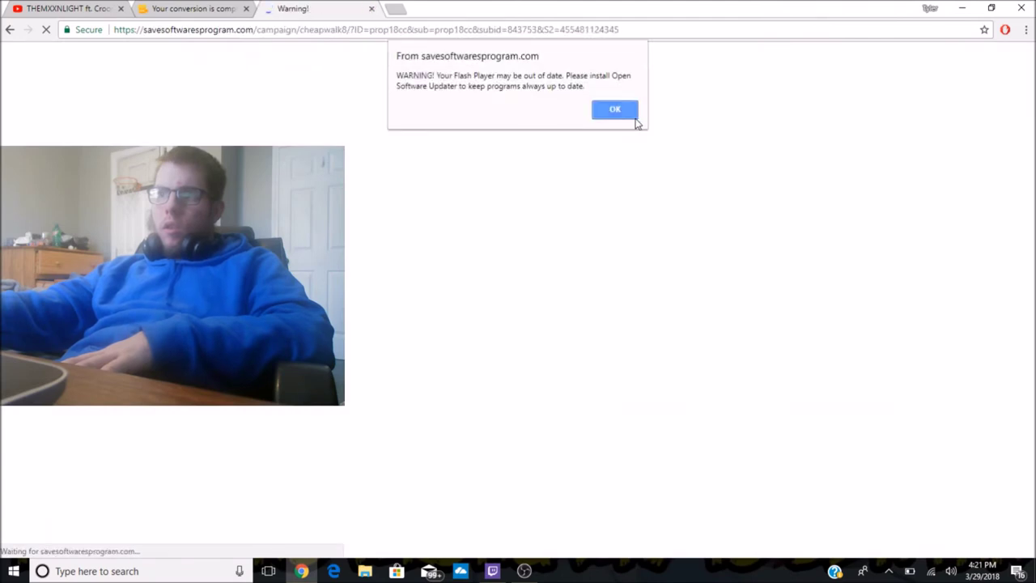
click(622, 112)
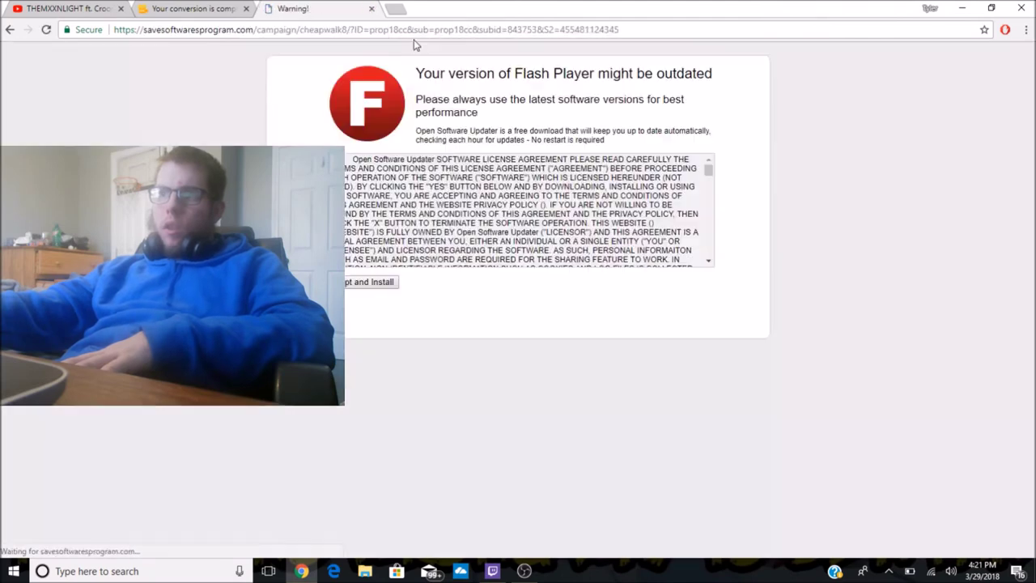
click(371, 8)
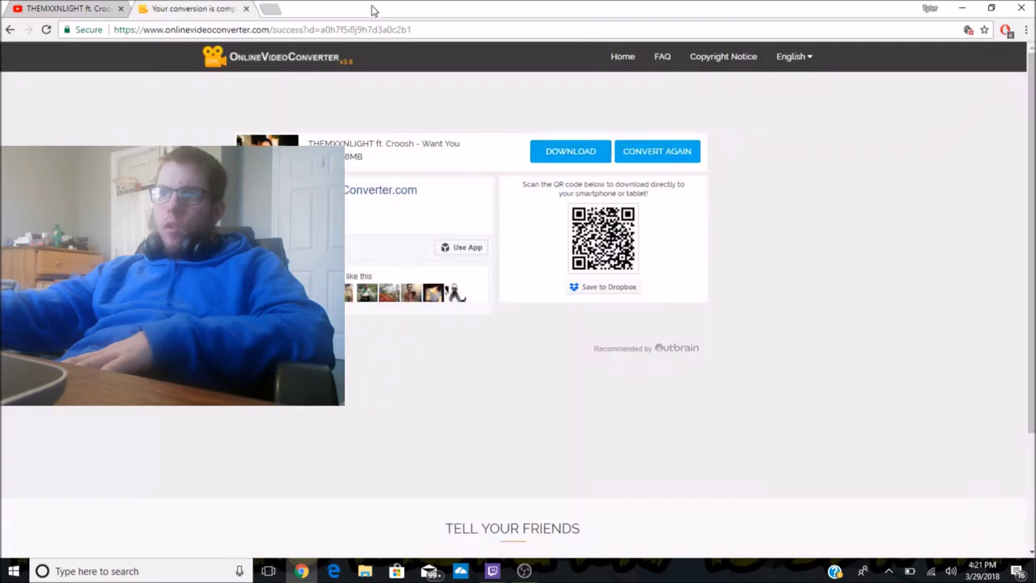
click(557, 154)
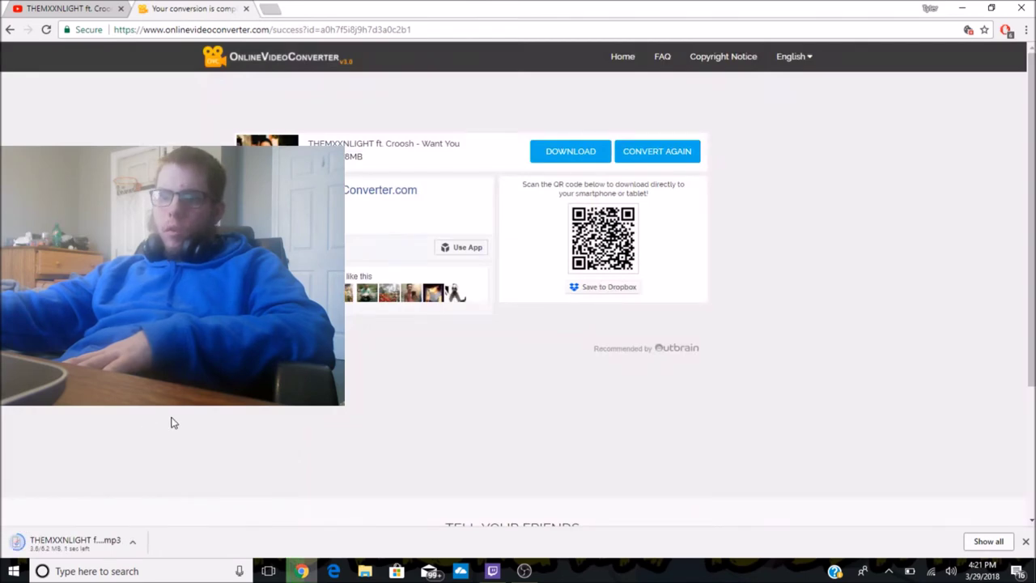
click(64, 542)
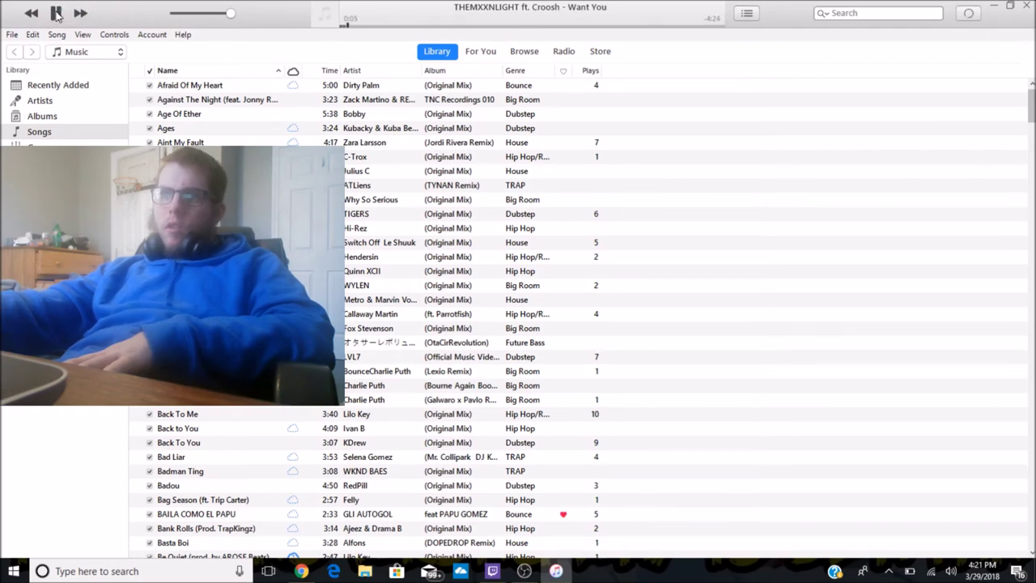
Jump to the playing Want You track in iTunes and edit its Name cell
key(ctrl+l)
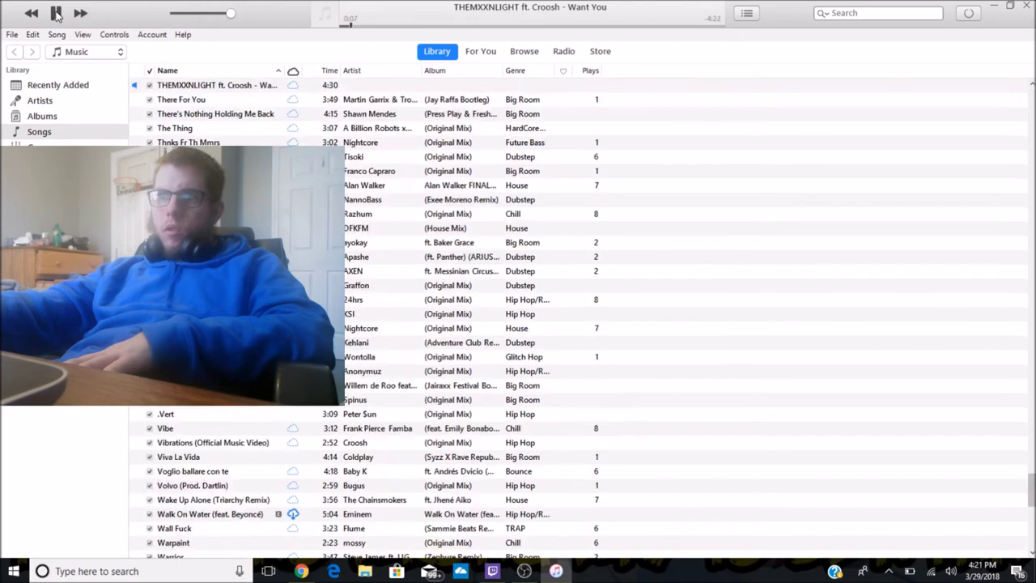
click(218, 89)
click(220, 86)
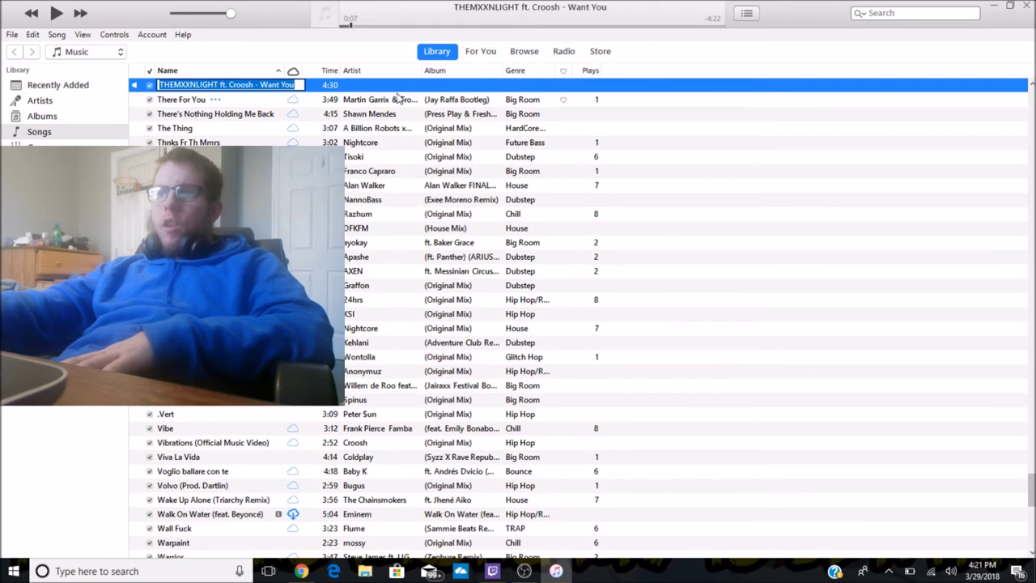
key(Down)
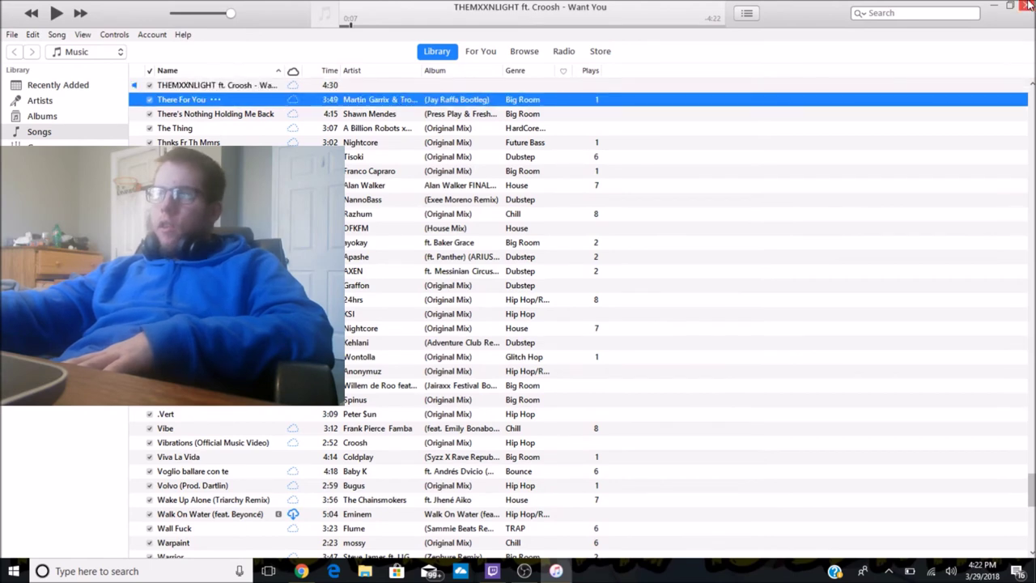
Close iTunes and the pop-up ad tab, then return to the Want You YouTube tab
click(1029, 5)
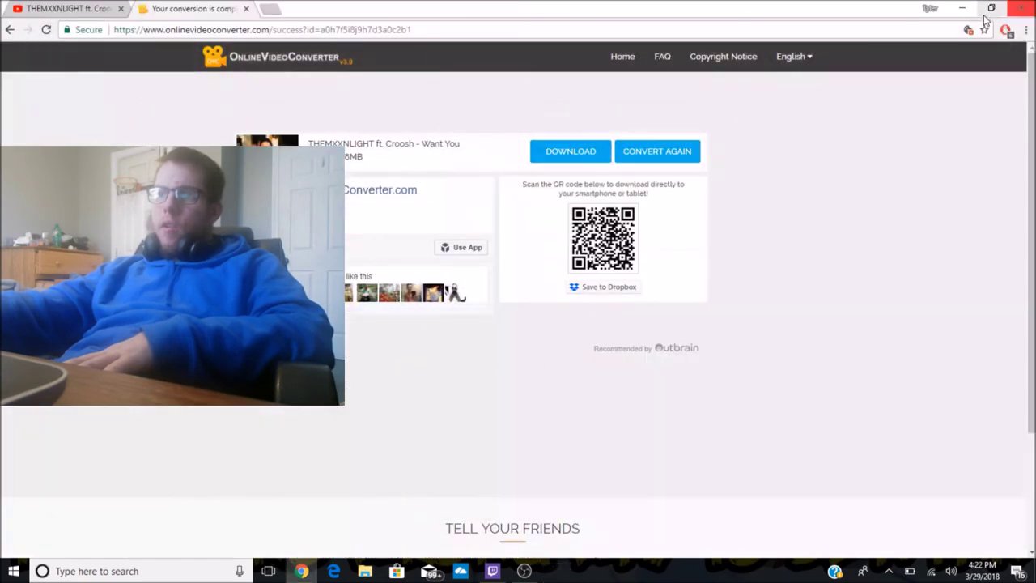
click(309, 59)
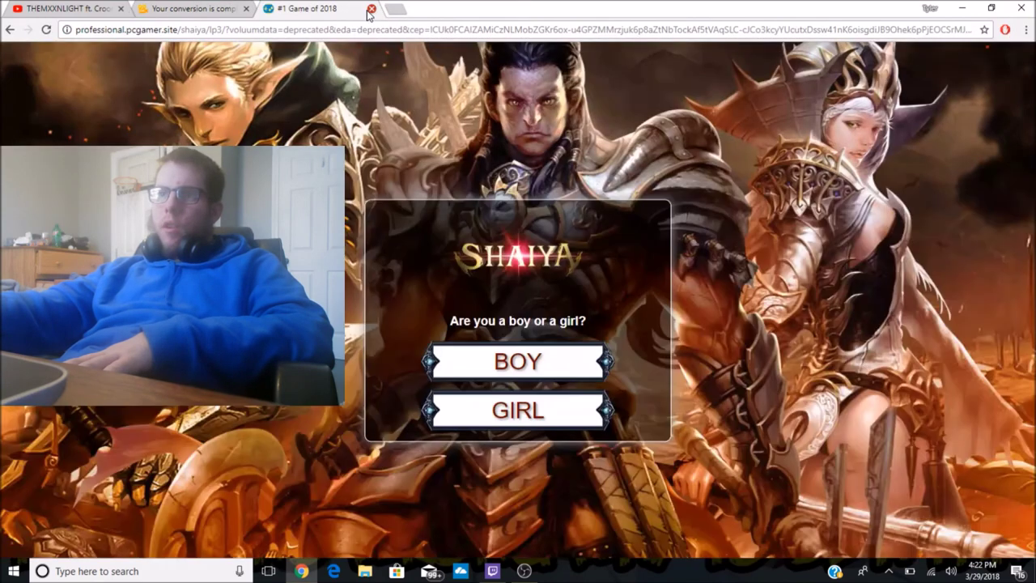
click(369, 12)
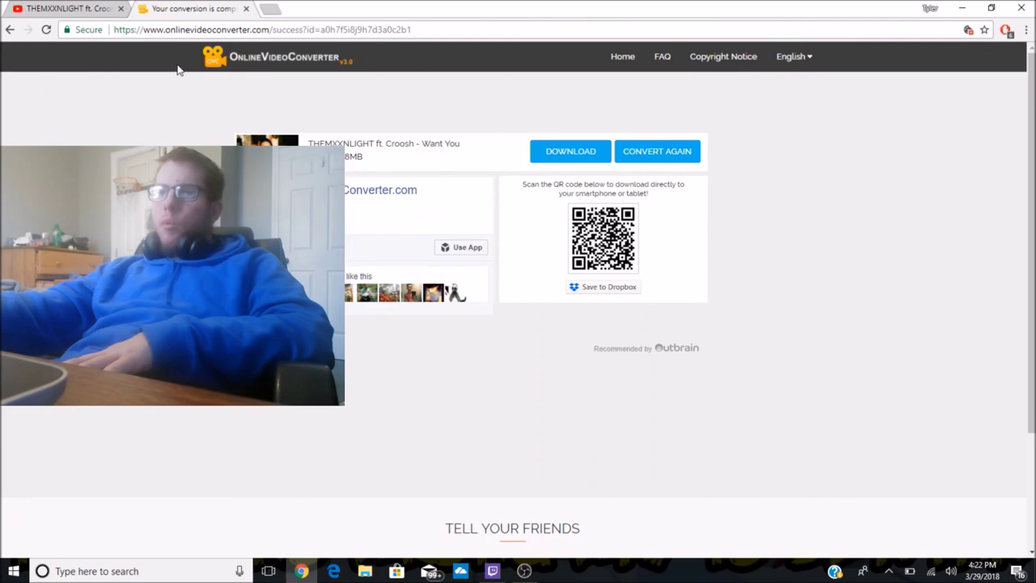
click(74, 6)
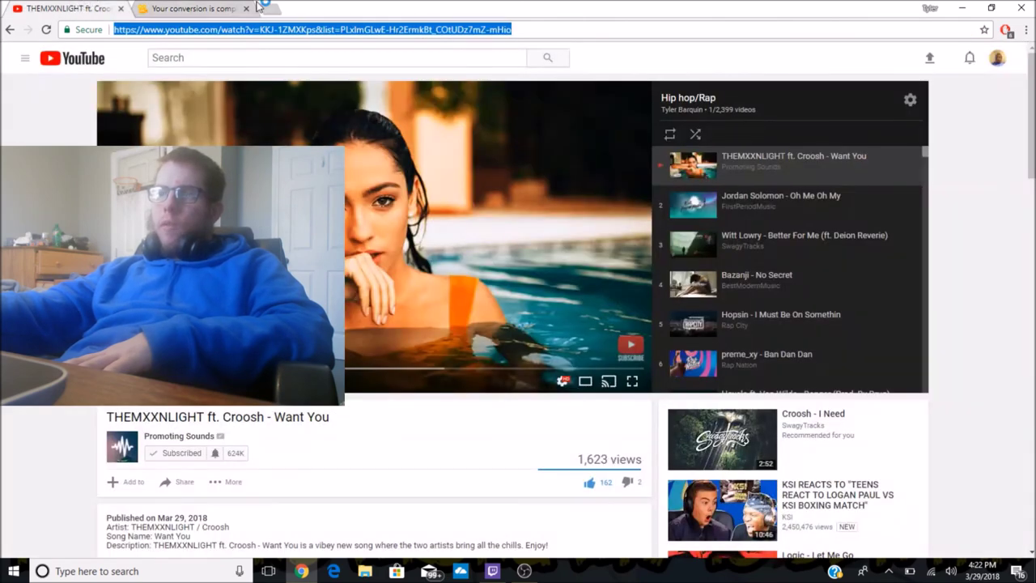